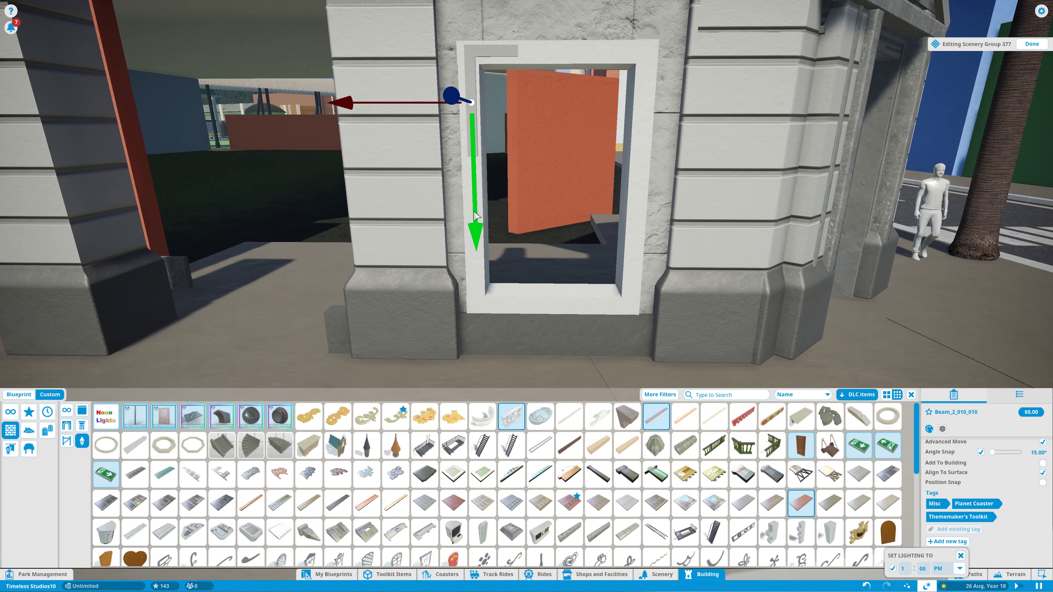
Lower the white-trimmed arch frame into the ground-floor doorway opening
left_click_drag(476, 215, 479, 356)
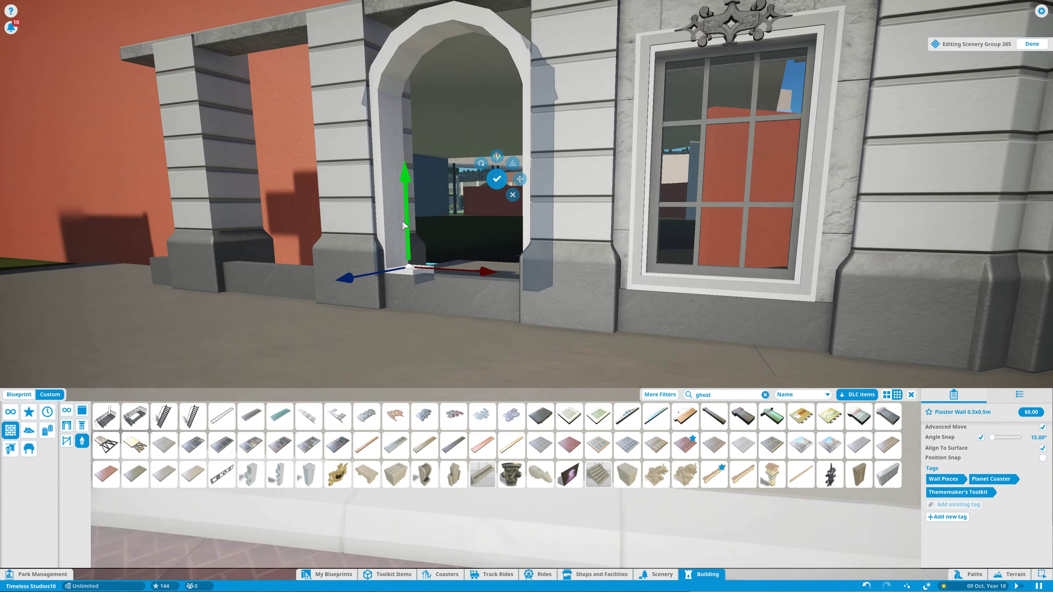
Place a Heavy Stone Quoin beside the arched window
scroll(403, 225, "up", 3)
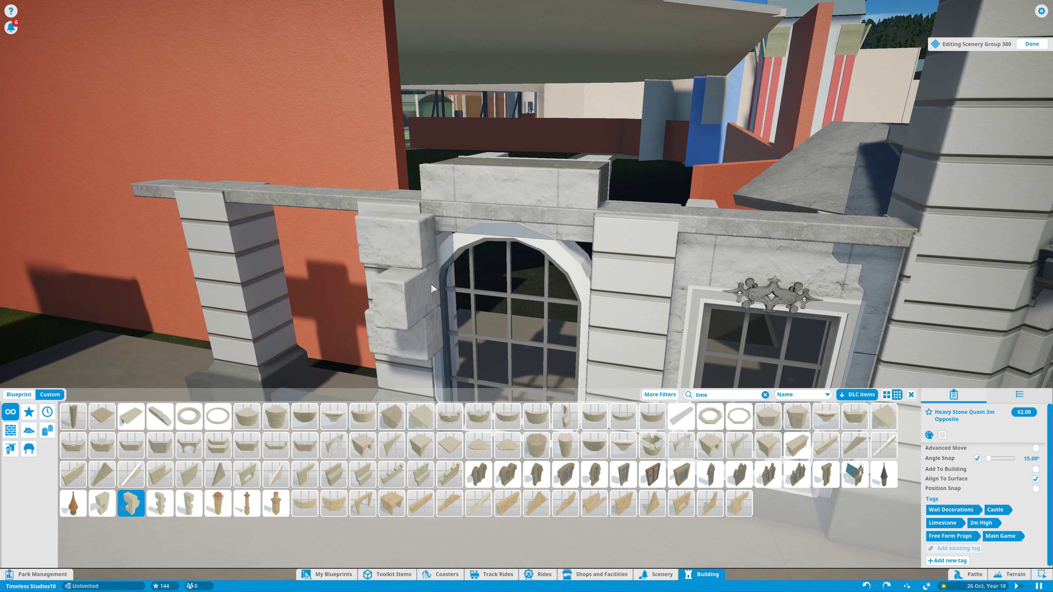
left_click(433, 288)
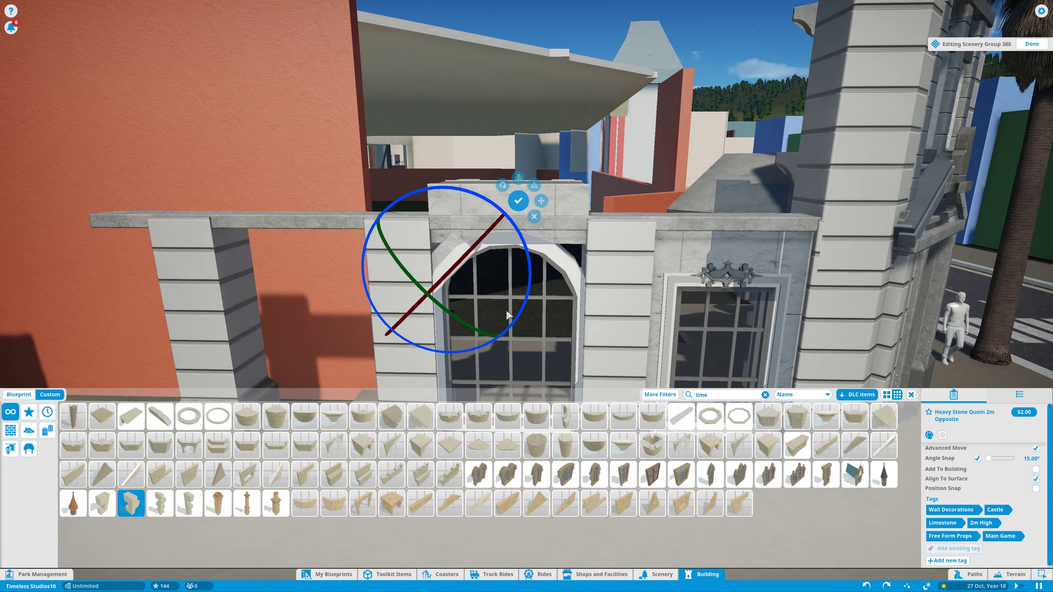
scroll(510, 315, "down", 5)
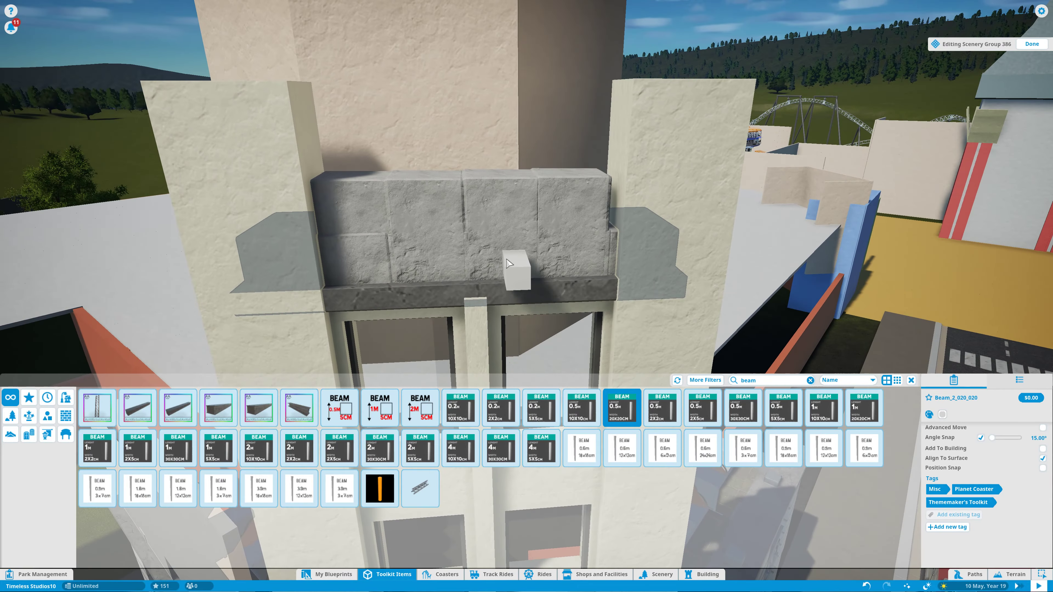
Add a white beam column to the tower, then rotate and reposition the curved beam on the ledge
left_click(510, 264)
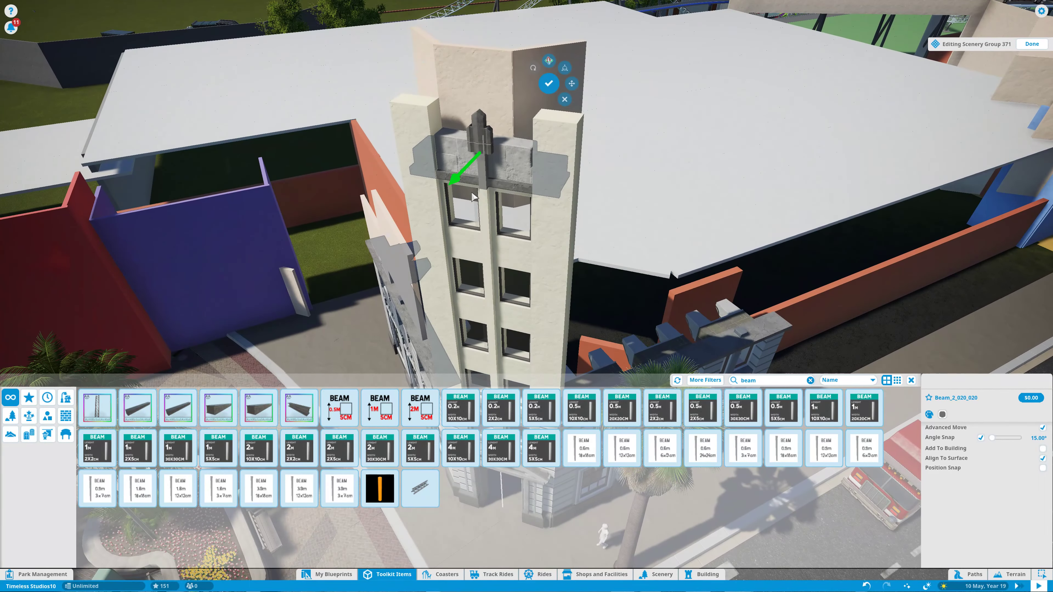
left_click(470, 162)
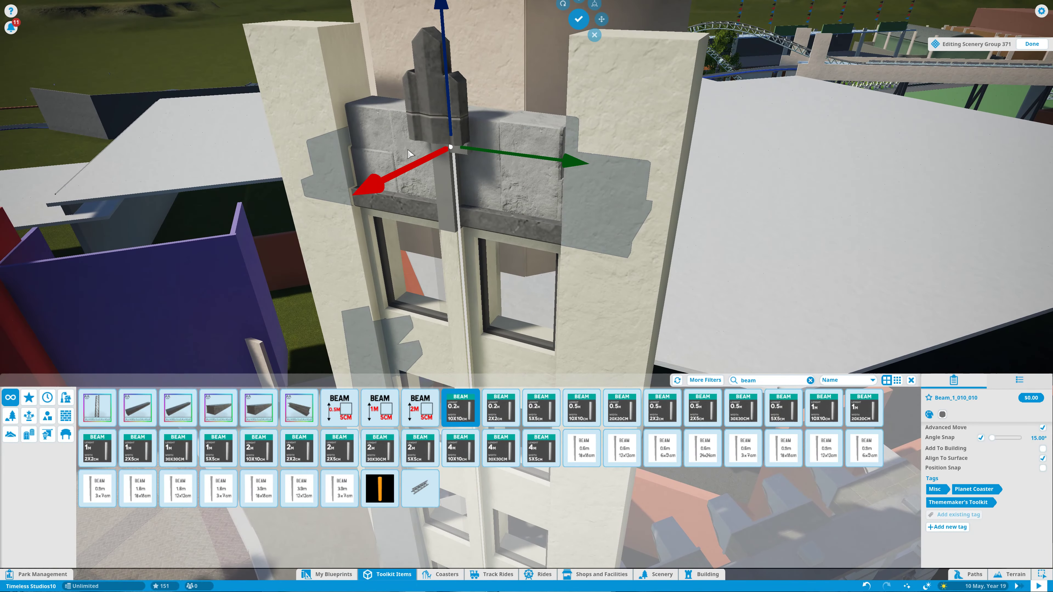
key("Tab")
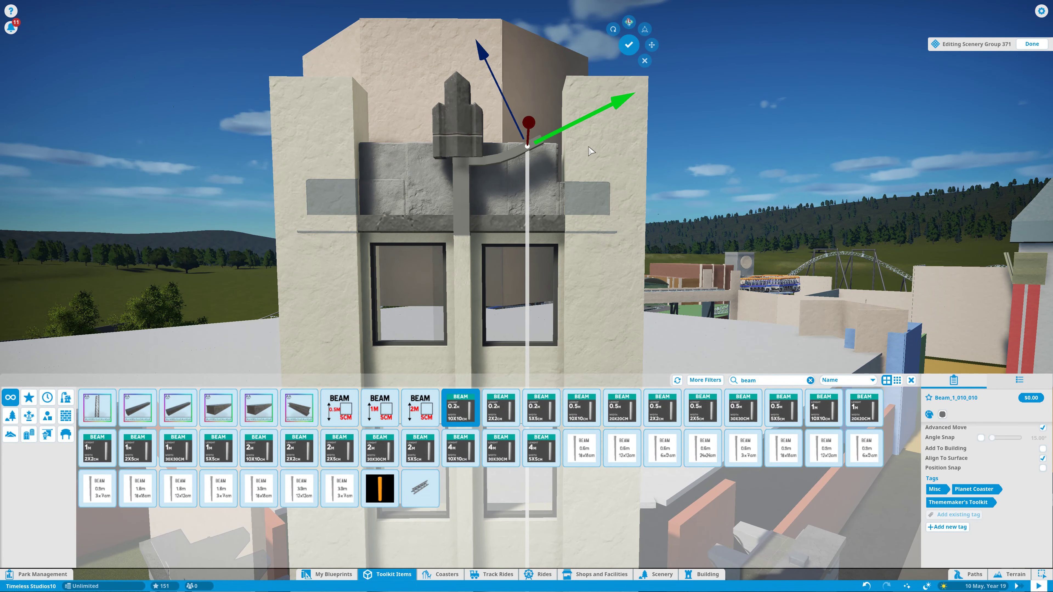
key("Tab")
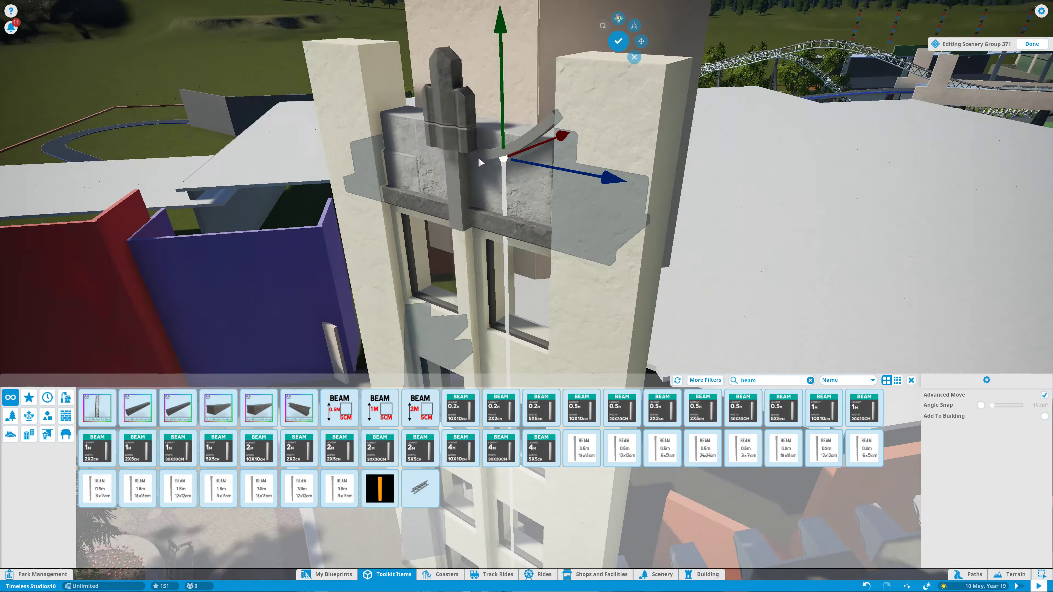
left_click(480, 162)
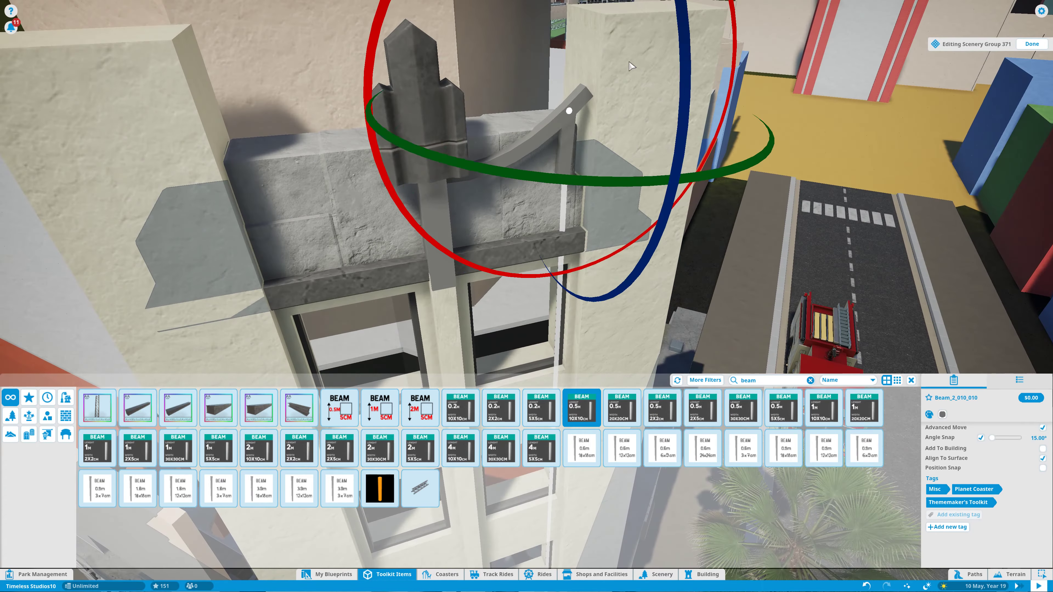
left_click_drag(630, 65, 696, 228)
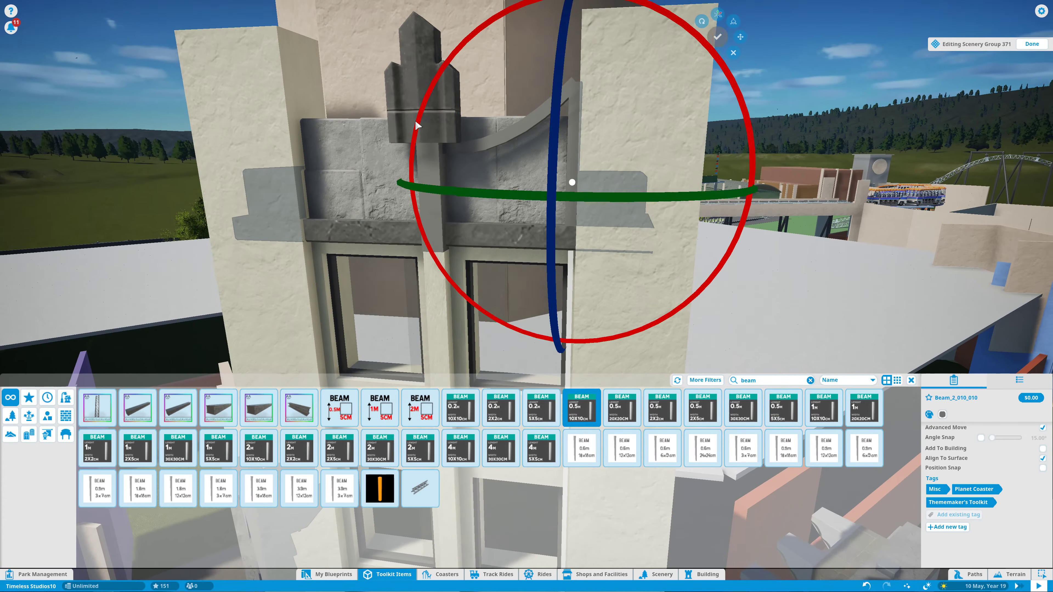
left_click_drag(660, 106, 447, 236)
scroll(366, 220, "up", 3)
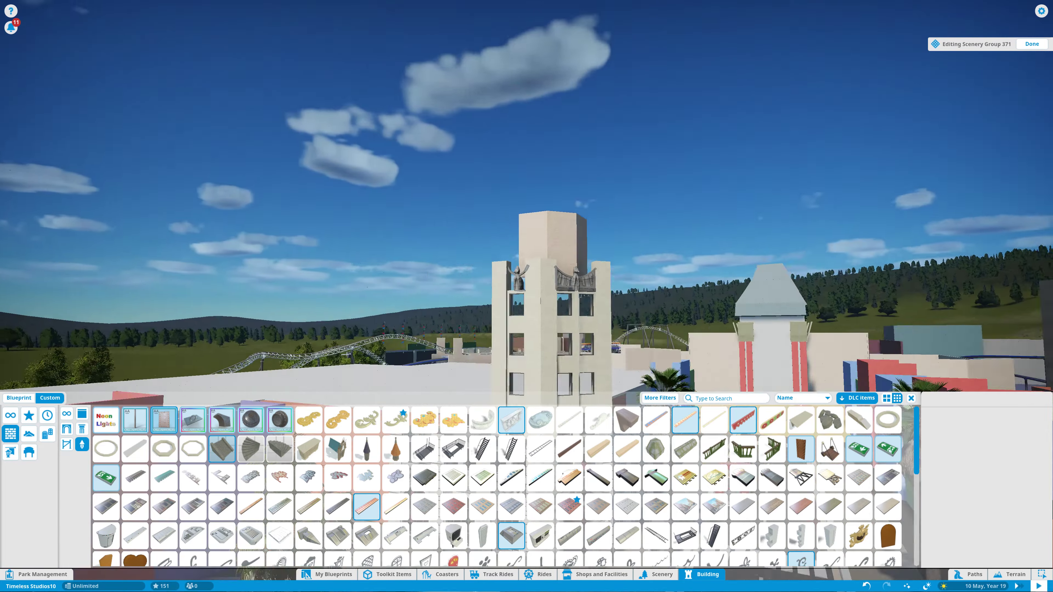
Select the curved wing support behind the left gargoyle and face the view toward it
scroll(476, 164, "up", 10)
left_click(498, 232)
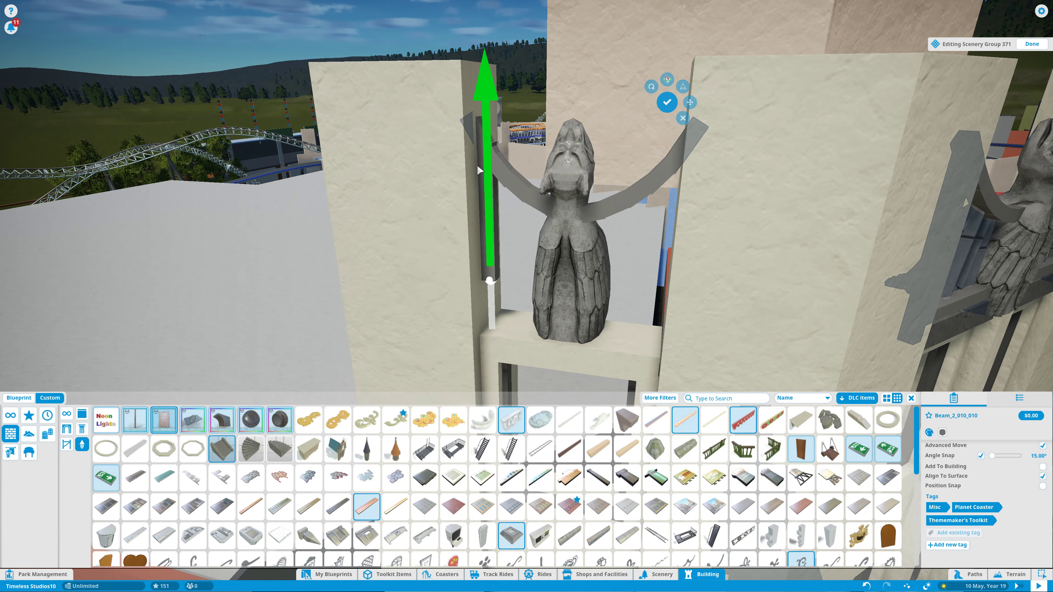
scroll(478, 167, "down", 3)
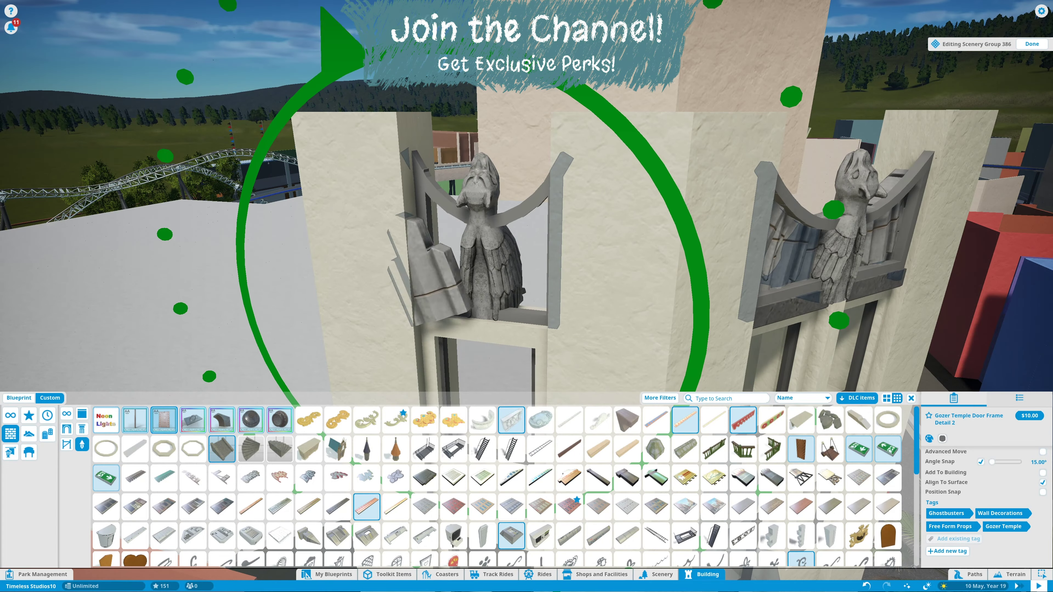
left_click_drag(465, 247, 396, 305)
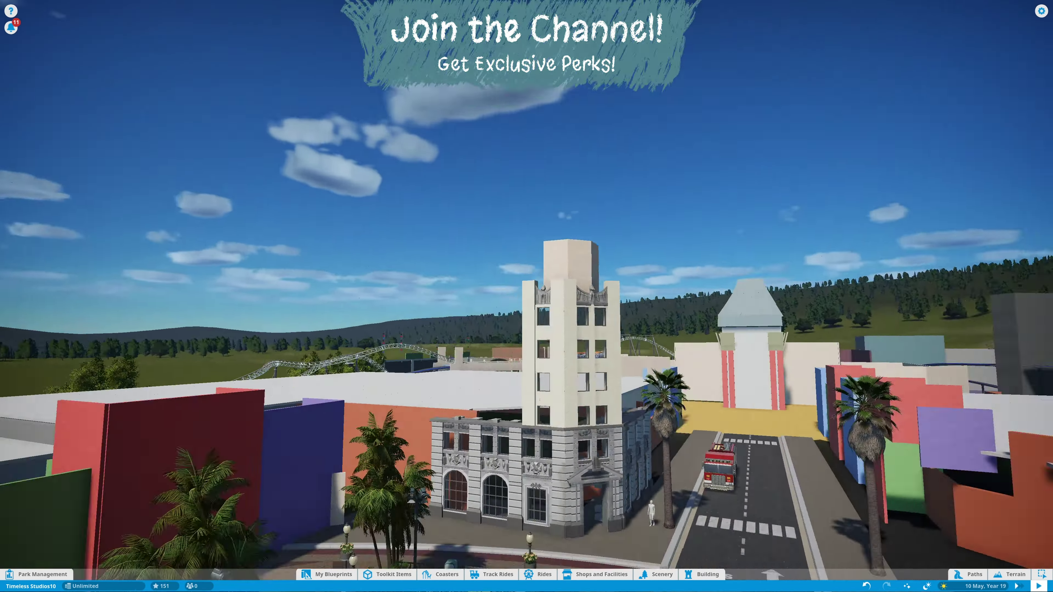